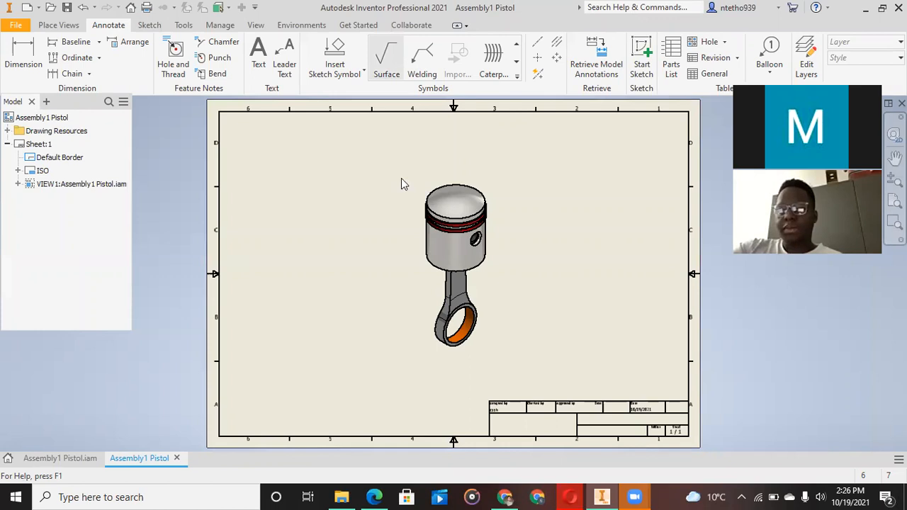
Add a balloon to the piston head at its upper rim, using the Parts Only BOM view
click(767, 51)
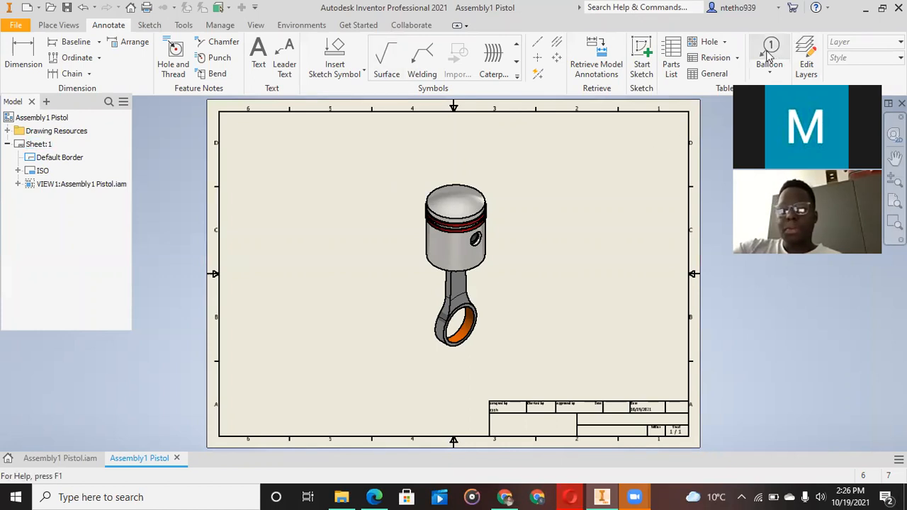
click(482, 201)
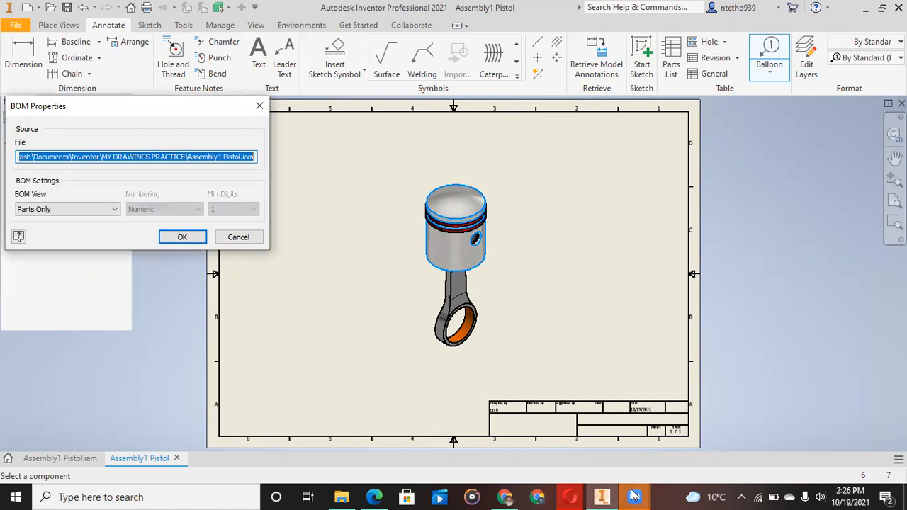
mouse_move(635, 496)
click(645, 460)
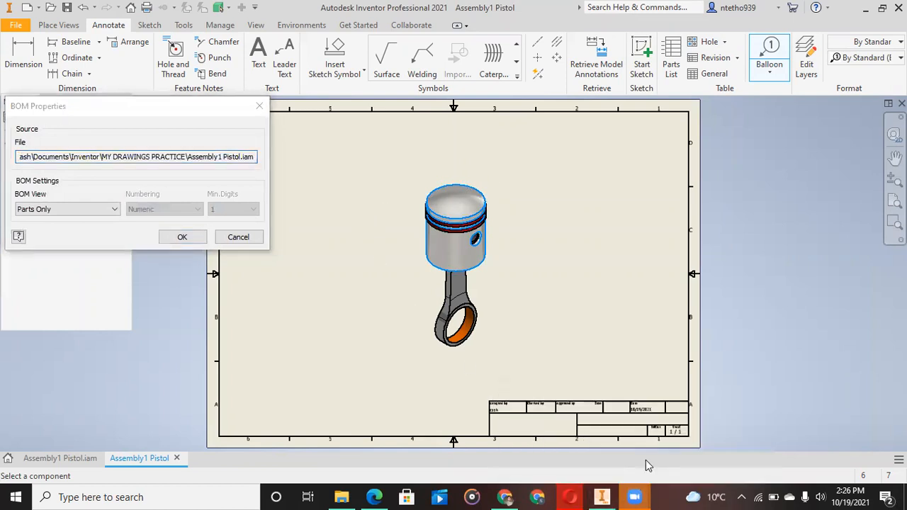
click(112, 209)
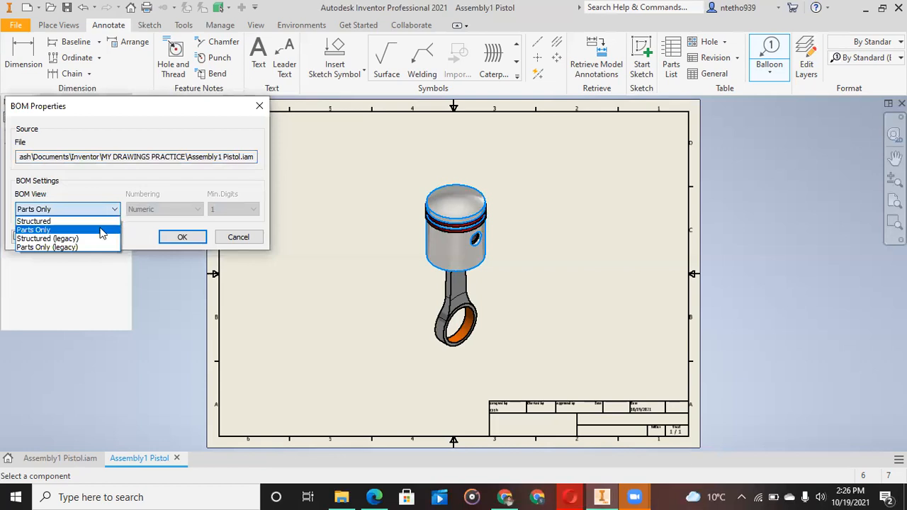
click(102, 231)
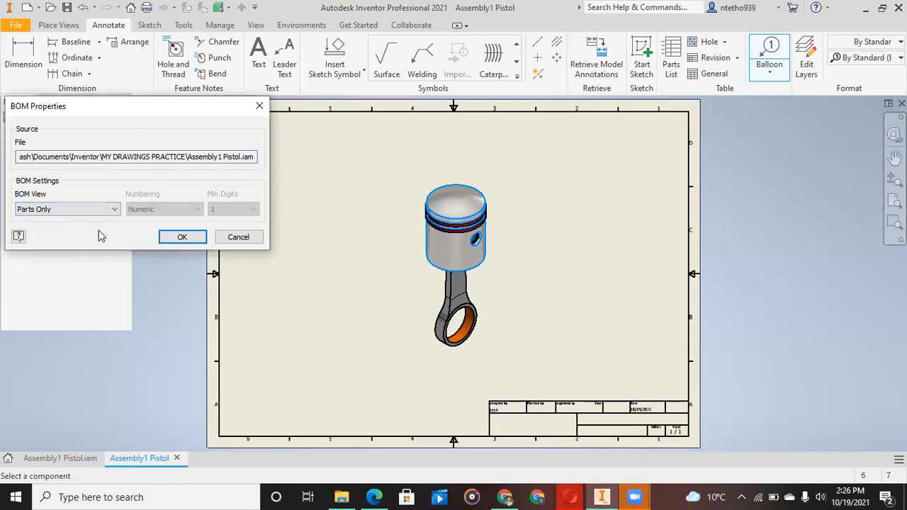
click(178, 238)
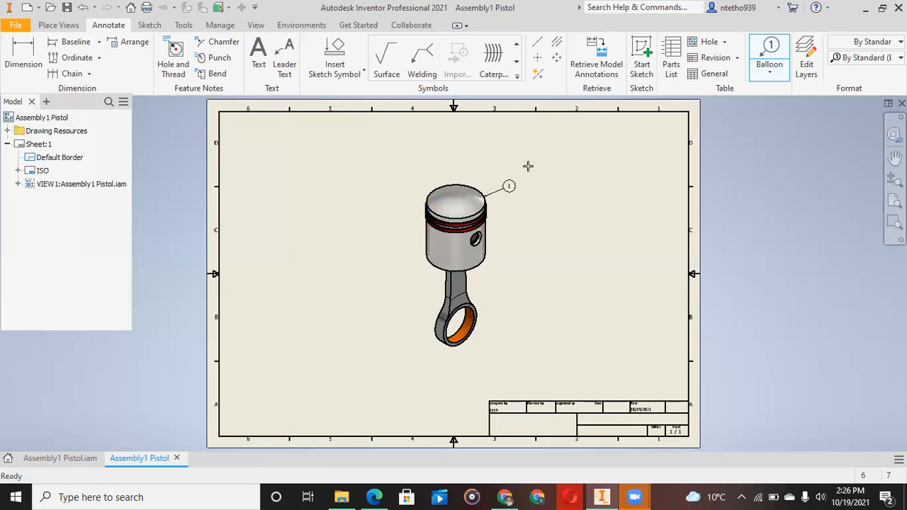
right_click(531, 161)
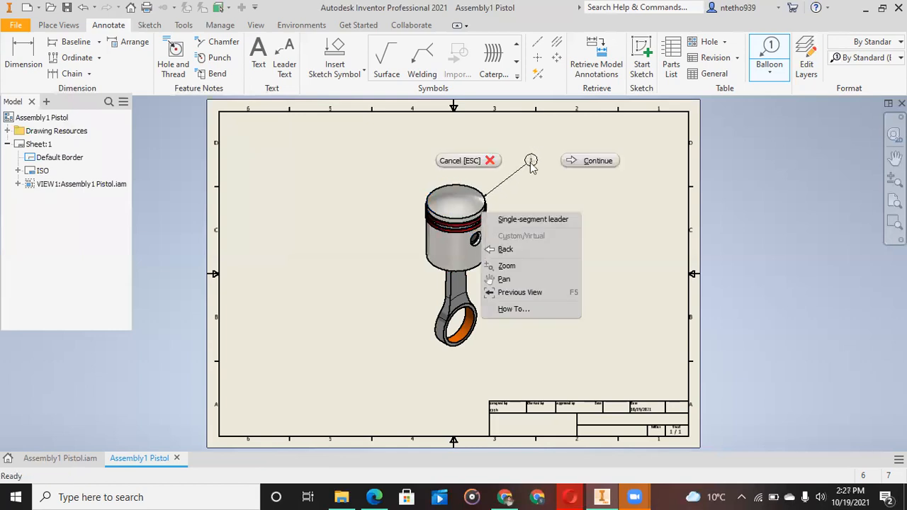
click(570, 161)
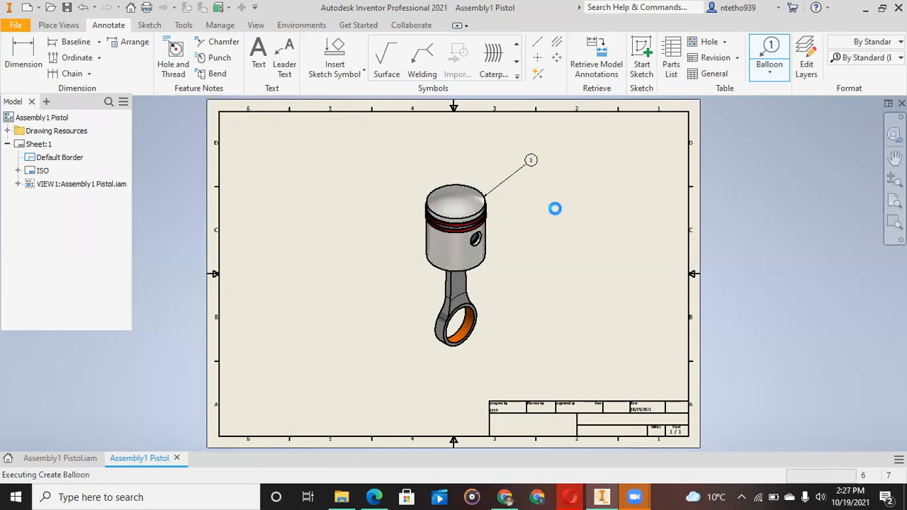
Attach another item balloon to the top edge of the piston head, placed above and to the right of it
click(482, 197)
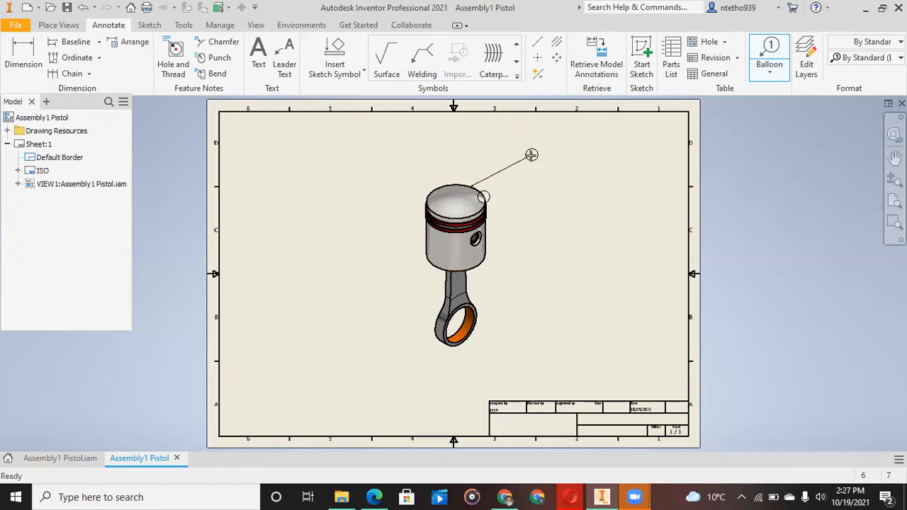
click(532, 154)
right_click(531, 154)
click(577, 156)
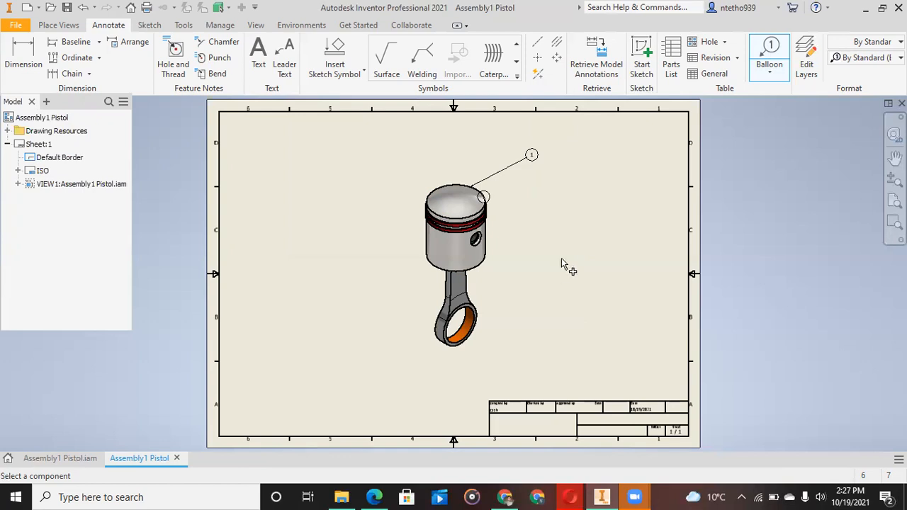
Add a balloon to the connecting rod's shank, vertically aligned with the piston head's balloon
click(463, 279)
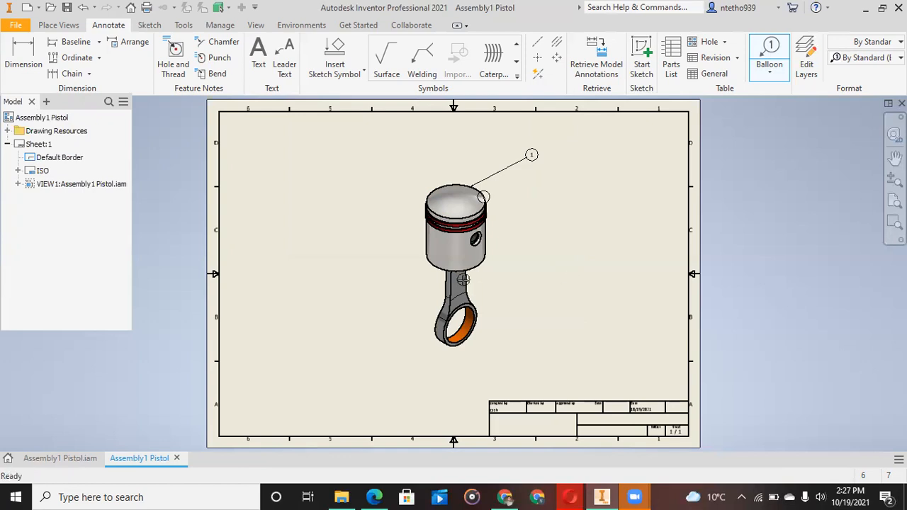
click(532, 277)
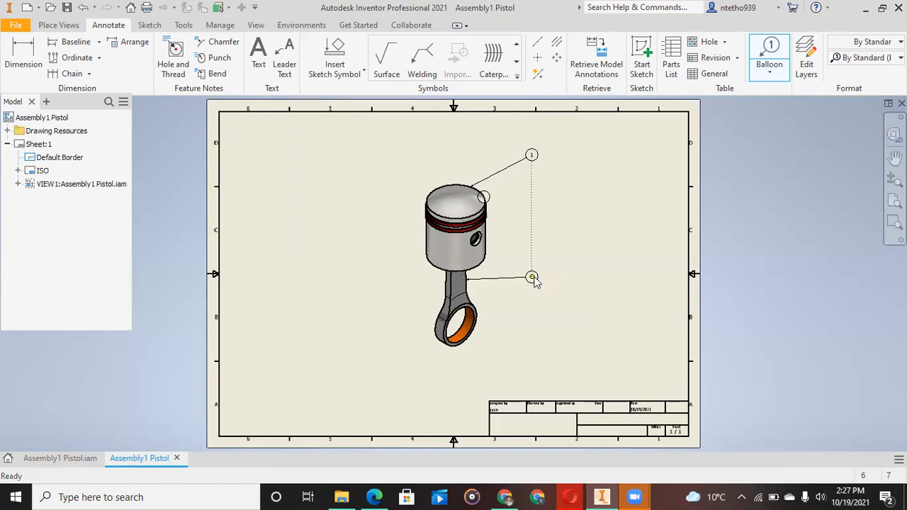
right_click(531, 277)
click(570, 277)
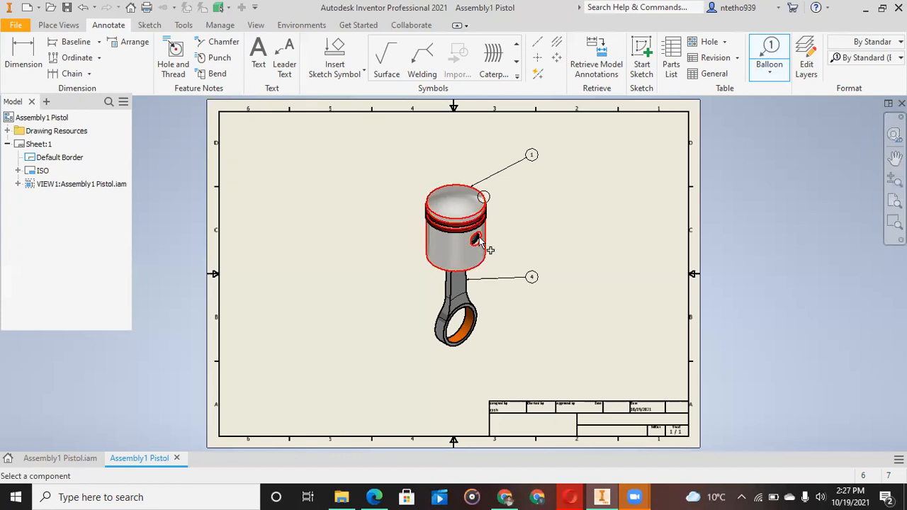
Add a balloon to the part inside the piston's side hole, aligned with the other balloons, and finish ballooning
scroll(482, 244, down, 5)
click(667, 234)
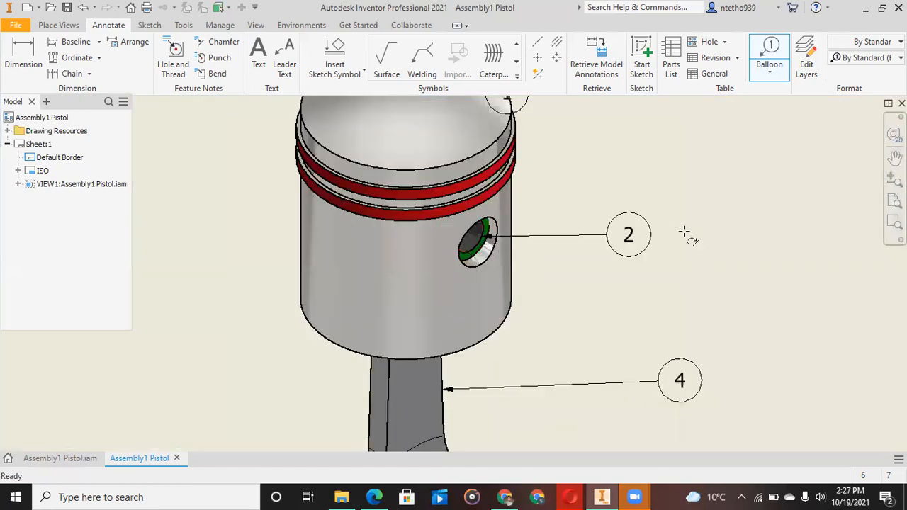
right_click(722, 236)
click(744, 231)
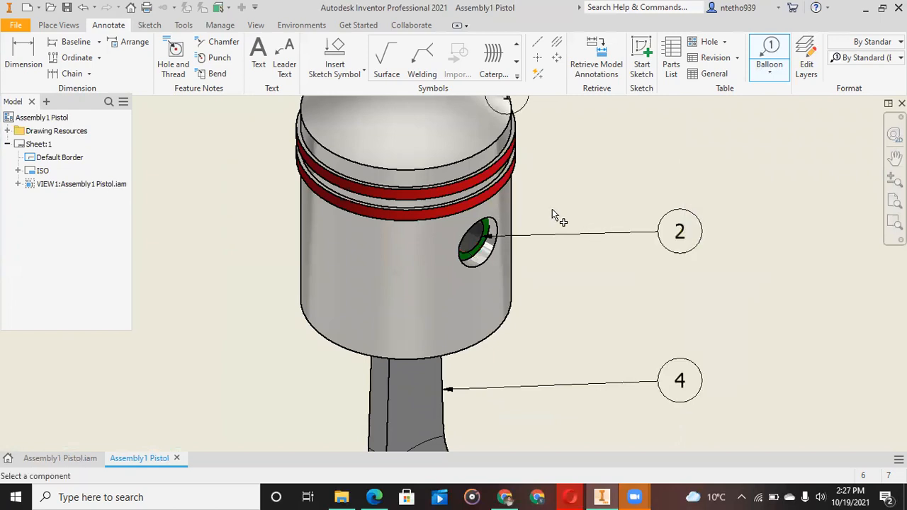
scroll(553, 217, up, 3)
scroll(640, 222, up, 2)
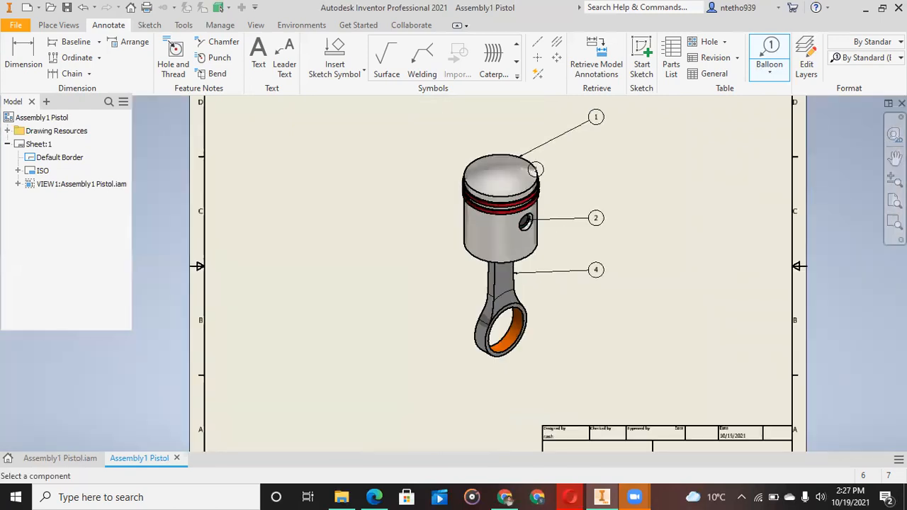
mouse_move(686, 185)
middle_down()
mouse_move(652, 207)
mouse_move(640, 185)
mouse_move(628, 214)
middle_up()
scroll(629, 204, up, 1)
right_click(646, 175)
click(693, 177)
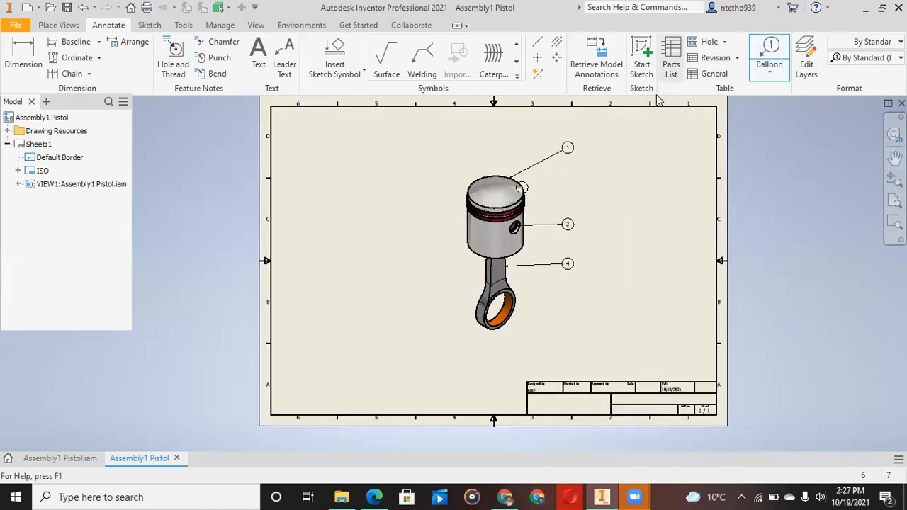
click(671, 68)
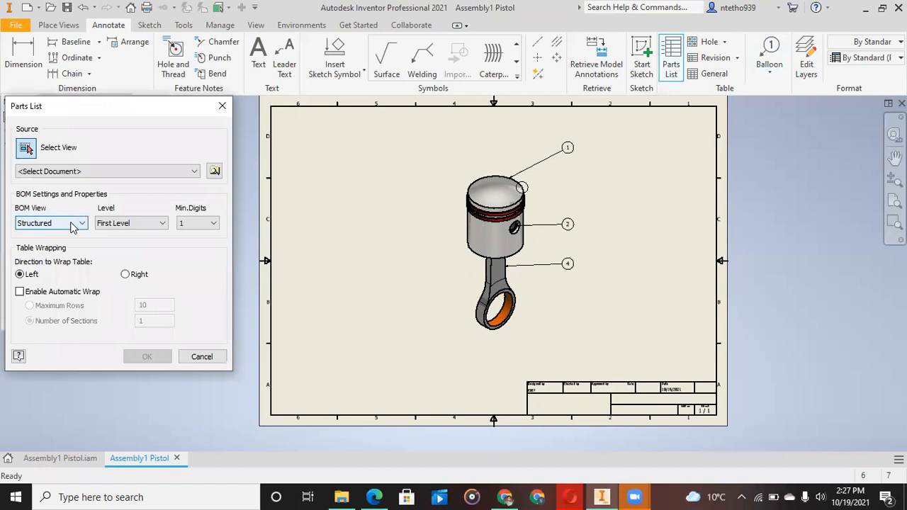
click(73, 237)
click(74, 244)
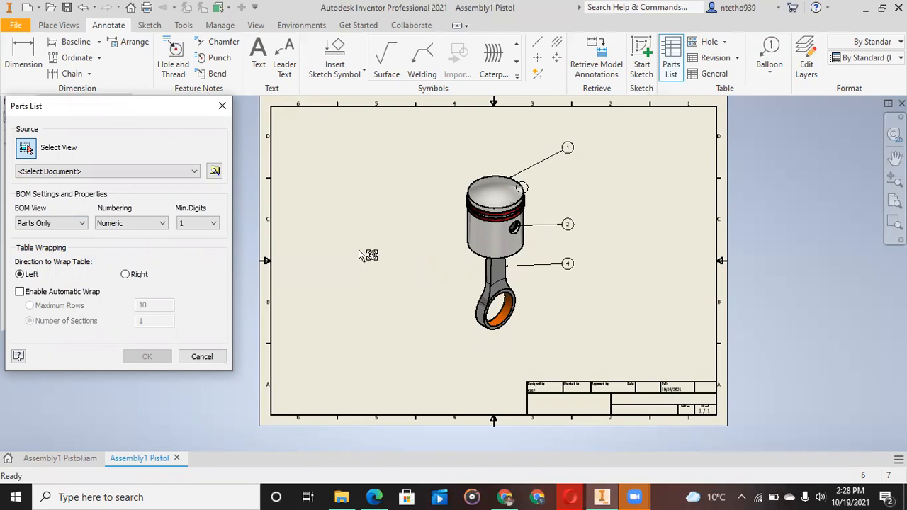
click(482, 185)
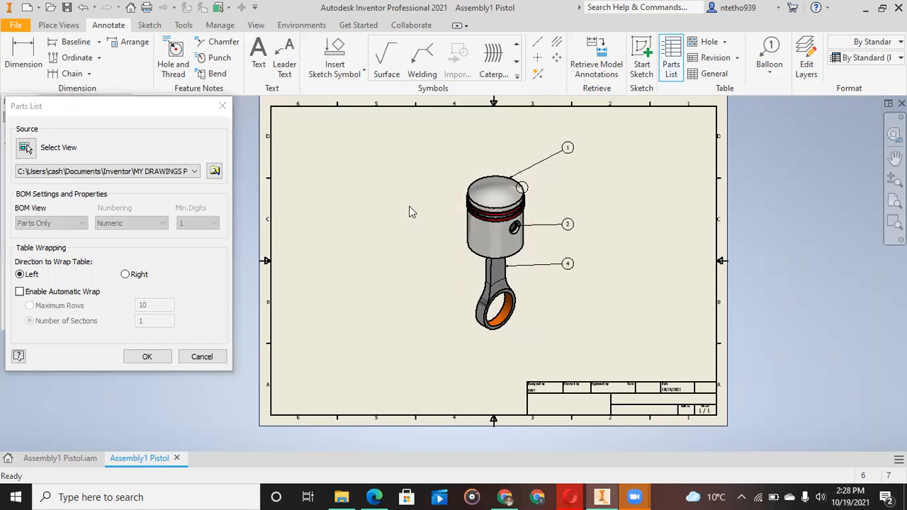
click(146, 358)
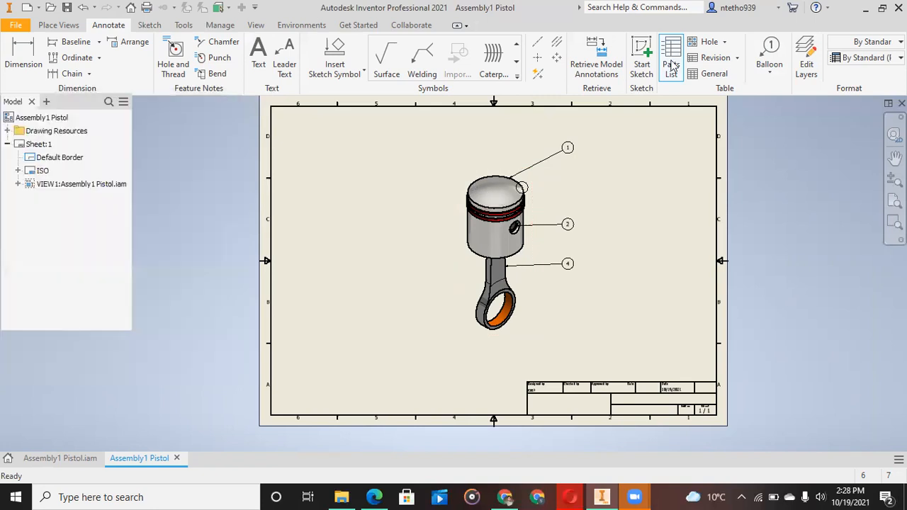
Create a parts list from the piston assembly view and place it directly above the title block against the border
click(670, 62)
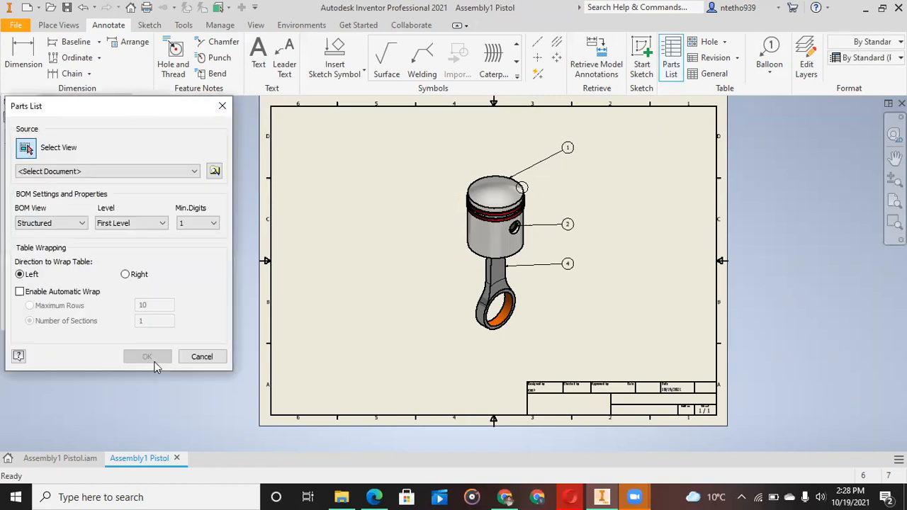
click(478, 196)
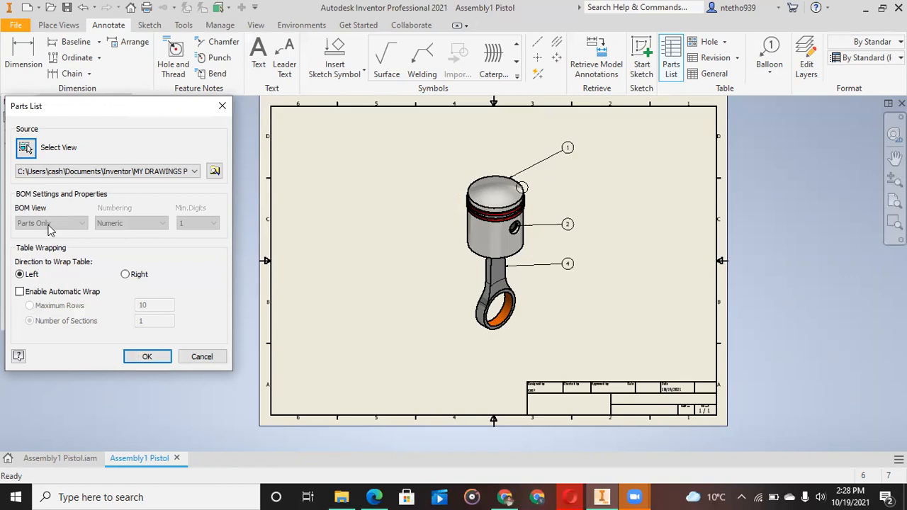
click(169, 354)
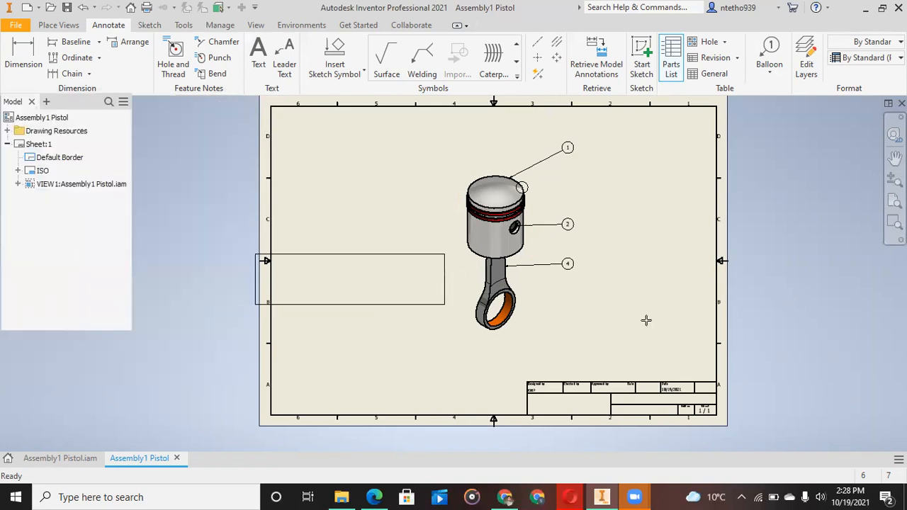
click(714, 335)
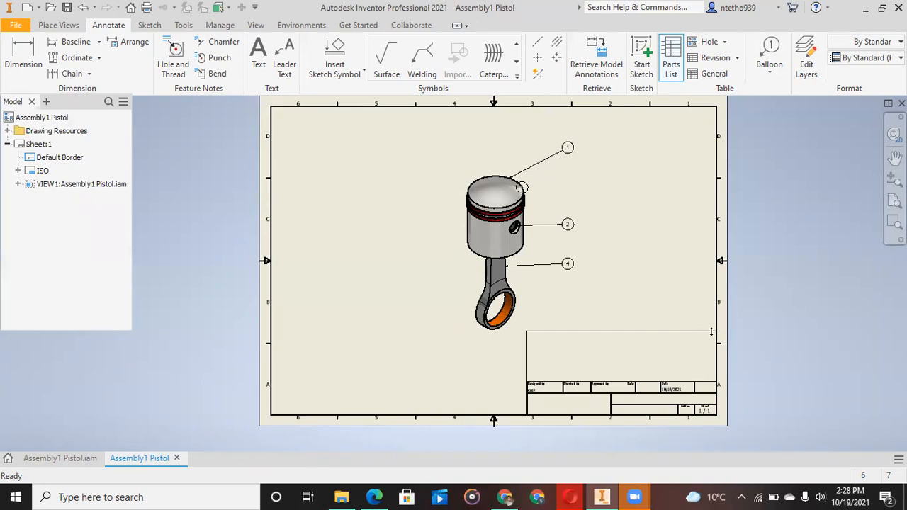
Rename the parts list's DESCRIPTION column heading to MATERIAL and apply the change
scroll(629, 405, up, 3)
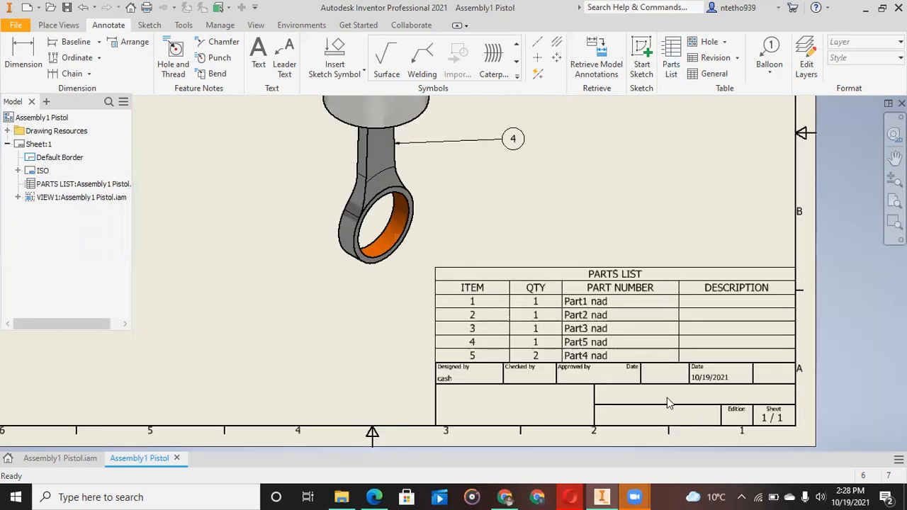
scroll(666, 398, up, 2)
scroll(658, 346, down, 1)
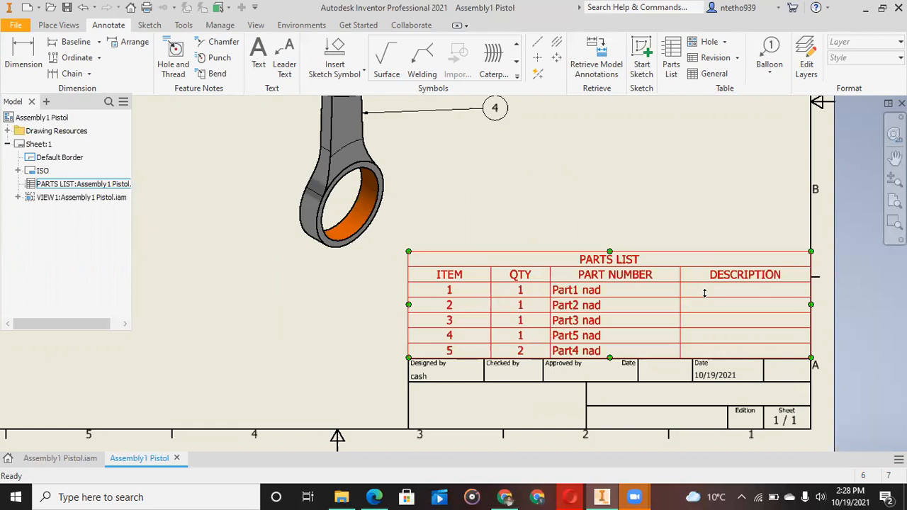
double_click(764, 277)
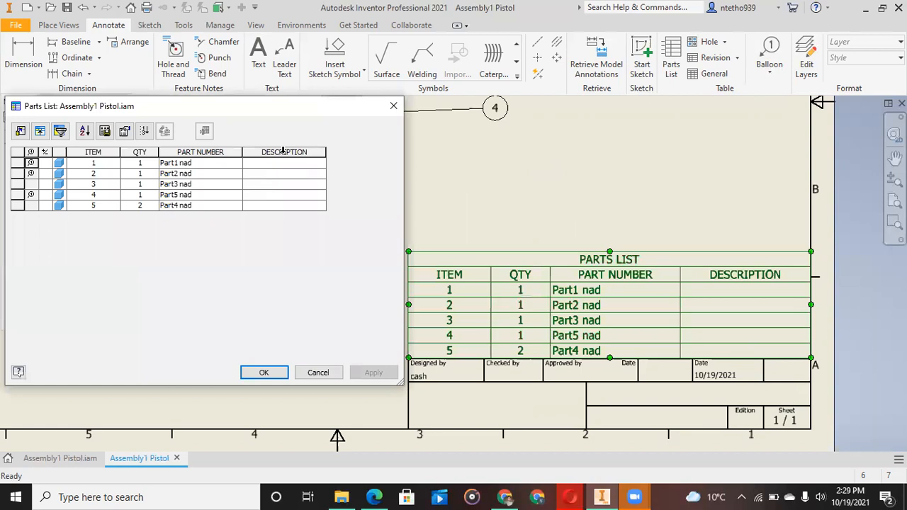
click(283, 152)
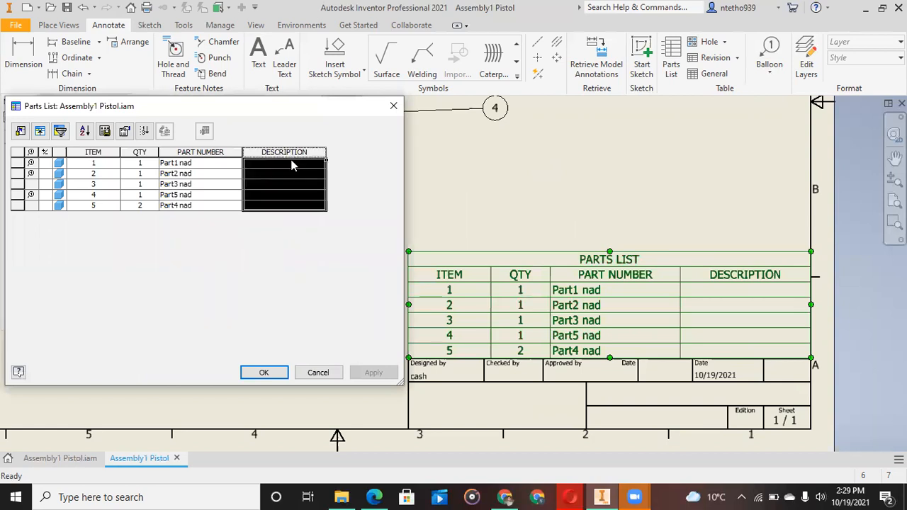
right_click(292, 157)
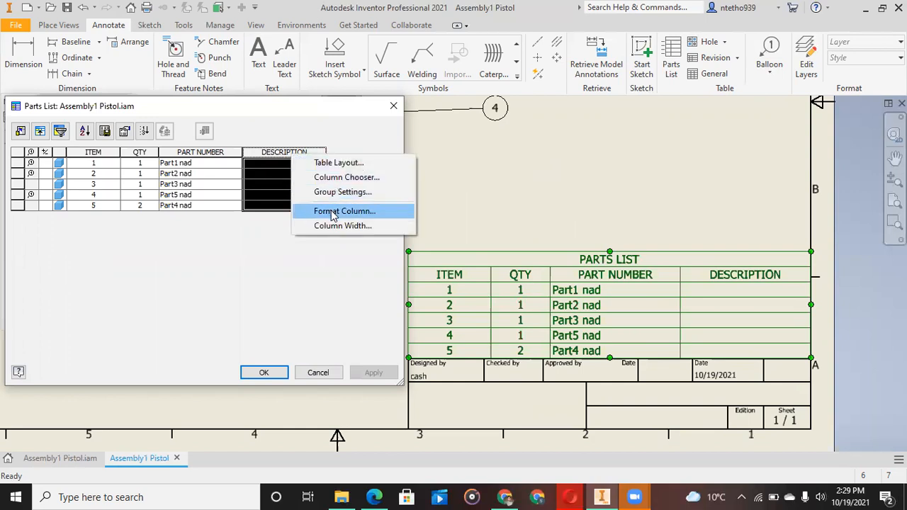
click(333, 211)
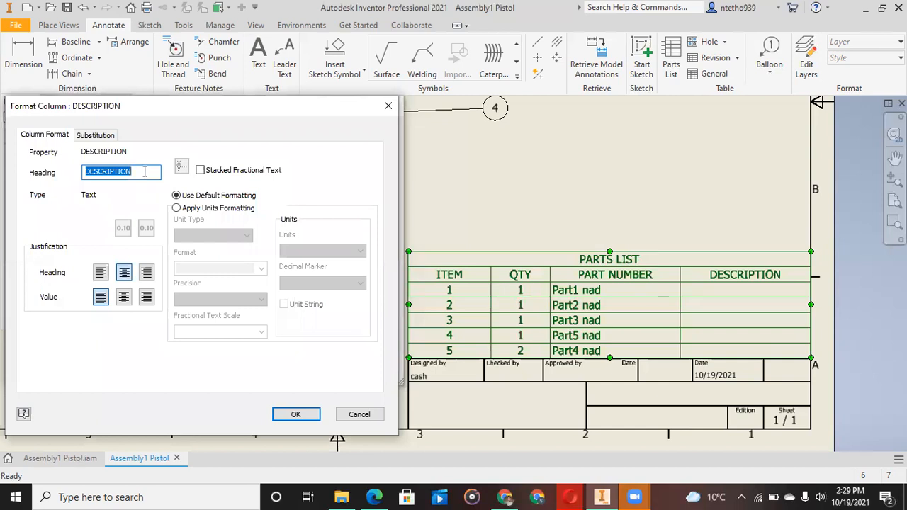
text(MATERIAL)
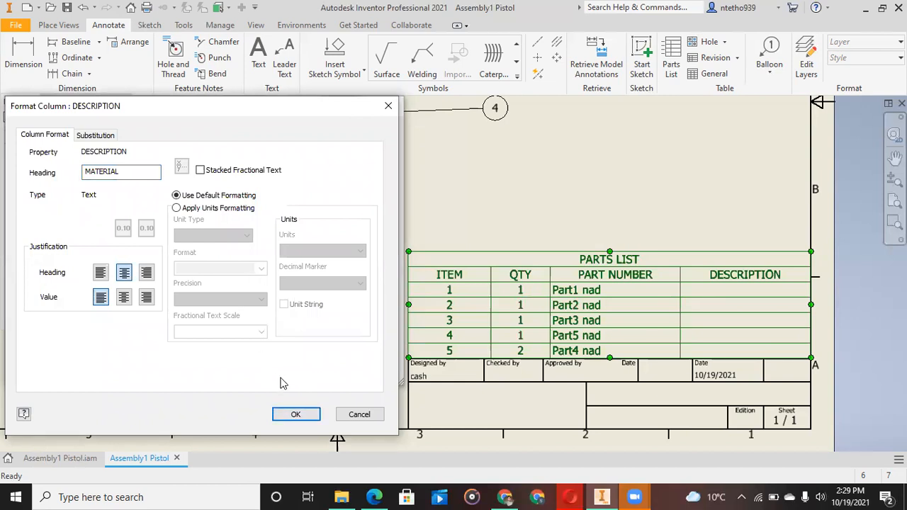
click(295, 415)
click(374, 375)
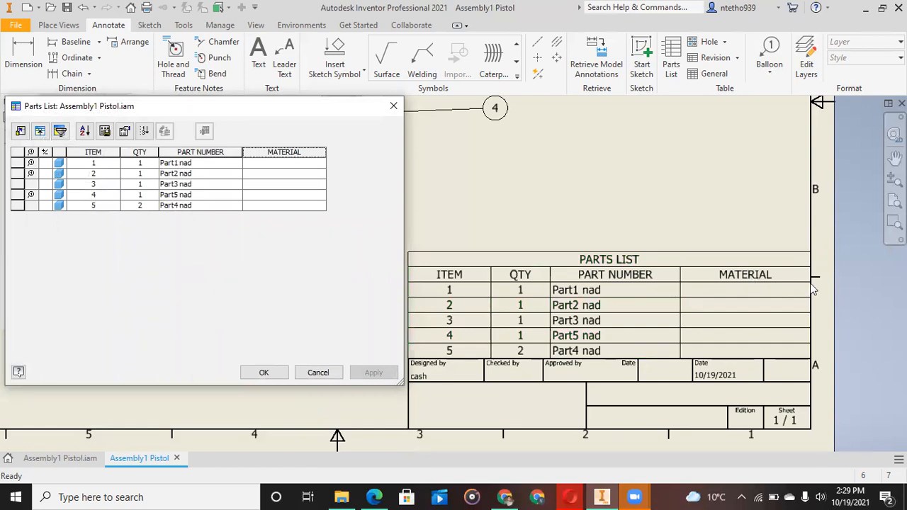
Change the part numbers in the parts list to egtrgyufegbey for item 1 and kjfdhjeufye7 for item 2
click(203, 162)
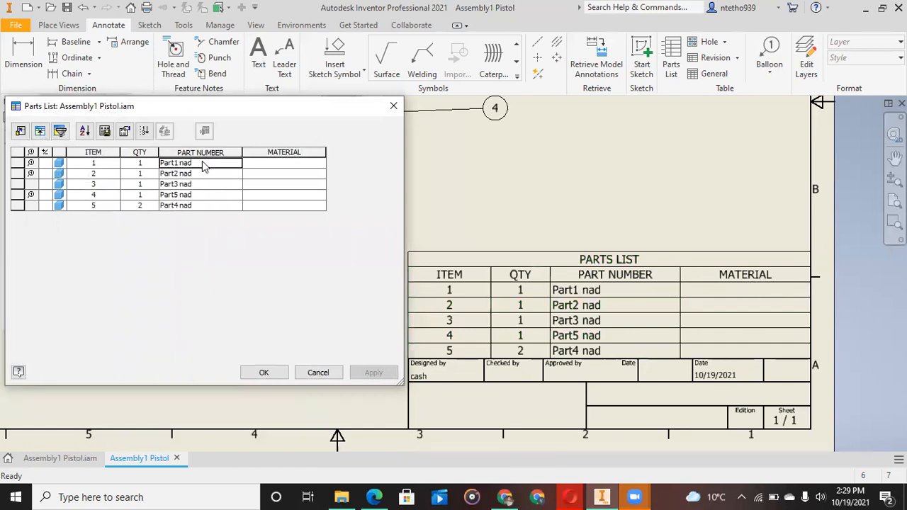
key(BackSpace)
text(egtrgyufeg)
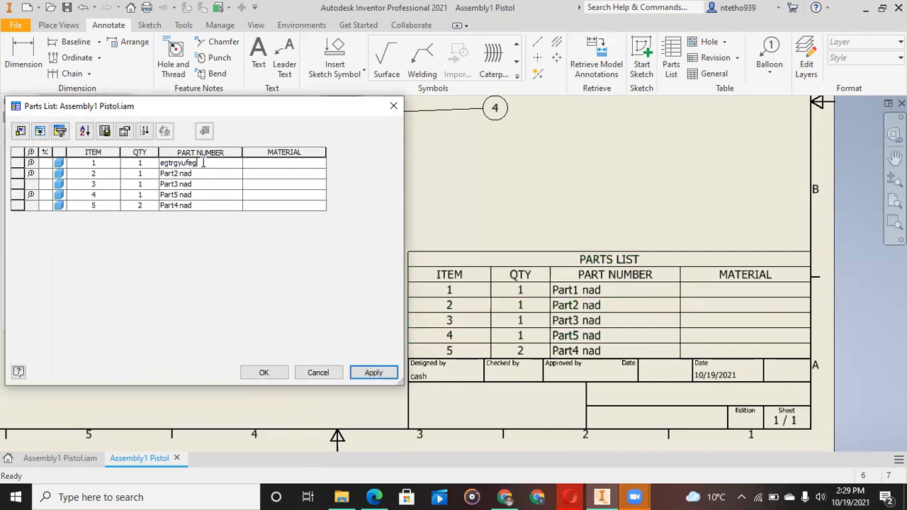
text(bey)
click(206, 177)
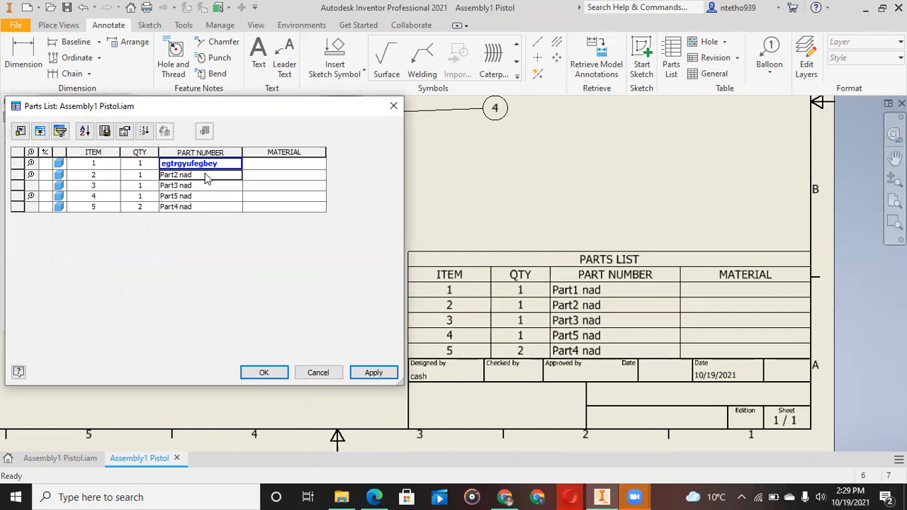
key(BackSpace)
text(kjfdhjeufye7)
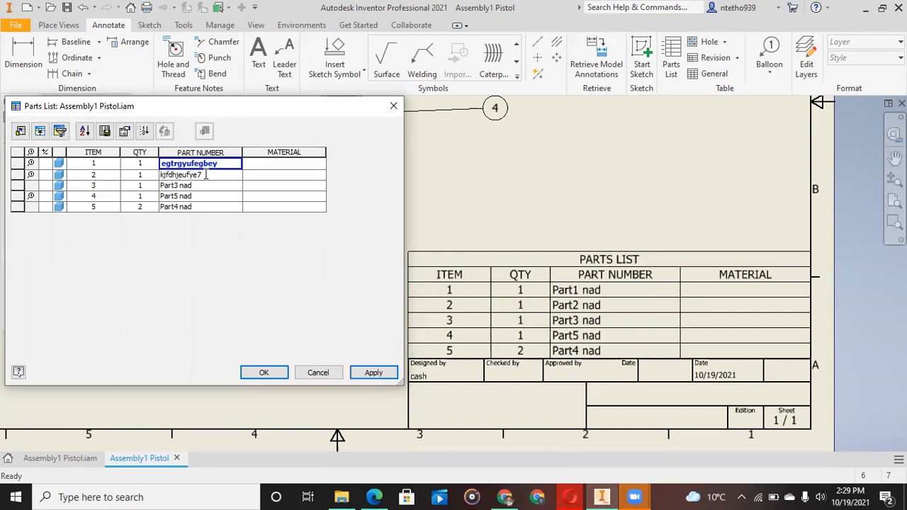
Enter the materials efuy74784f, ey7ef7 and er3fr4 for items 1 to 3, apply the changes and close the parts list editor
click(284, 164)
text(efuy74784)
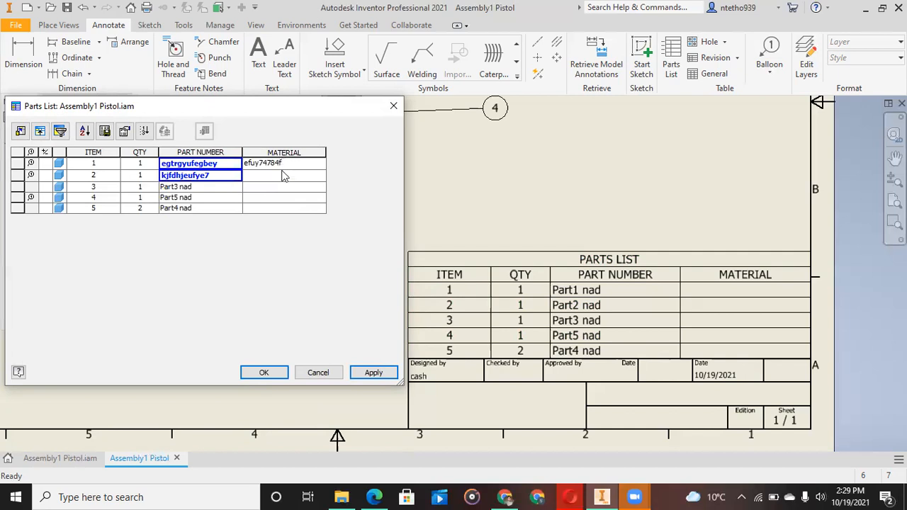
text(f)
click(282, 177)
text(ey7ef7)
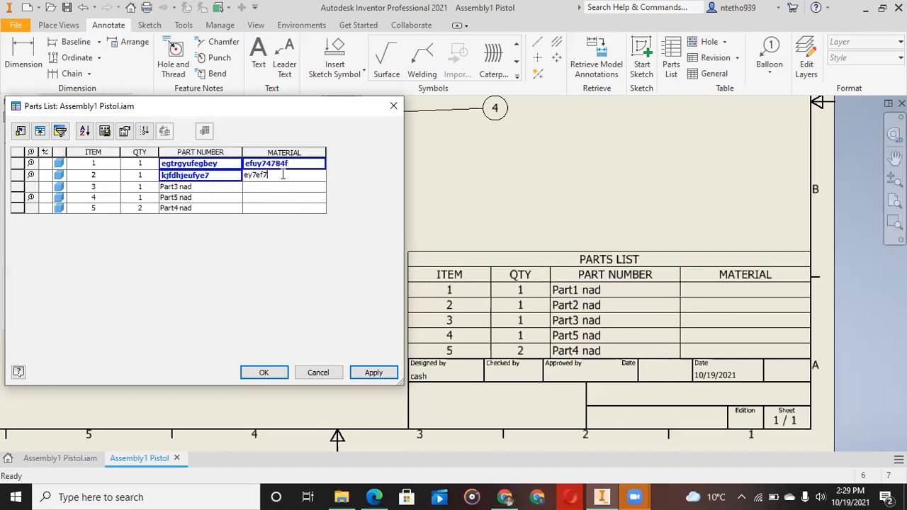
click(282, 186)
text(er3fr4)
click(283, 201)
click(373, 373)
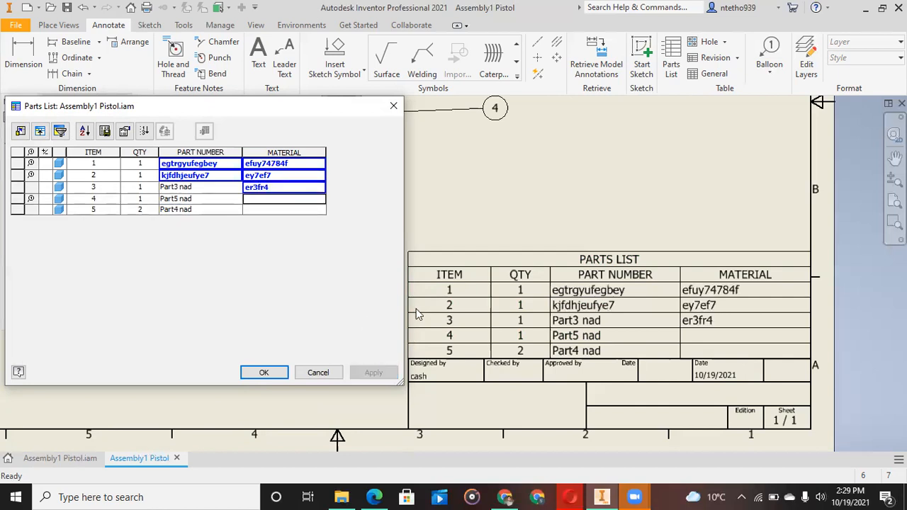
click(394, 105)
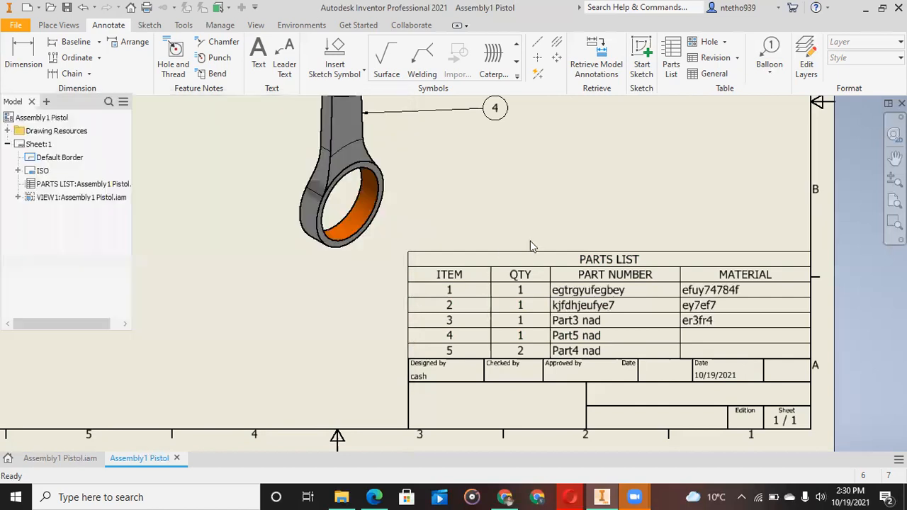
Examine the whole sheet with its balloons, and the parts list entries above the title block up close
scroll(529, 238, up, 5)
click(895, 157)
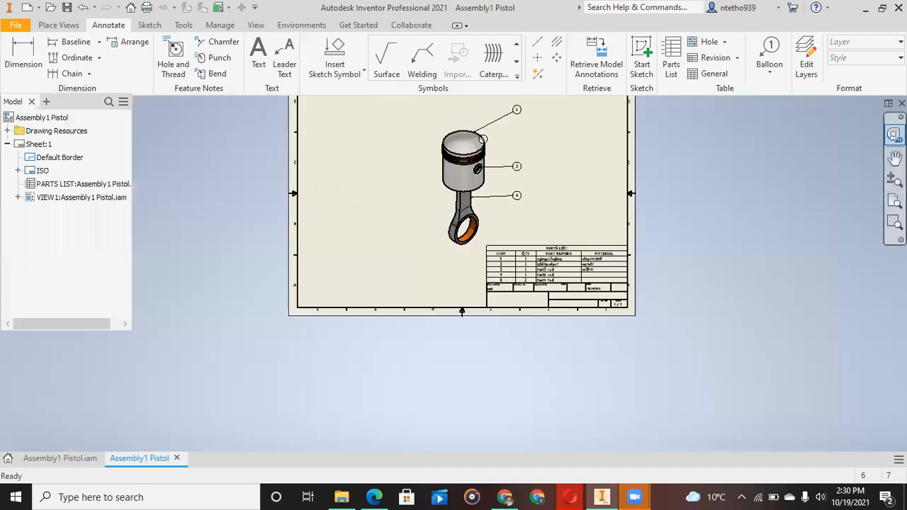
middle_drag(602, 246, 585, 317)
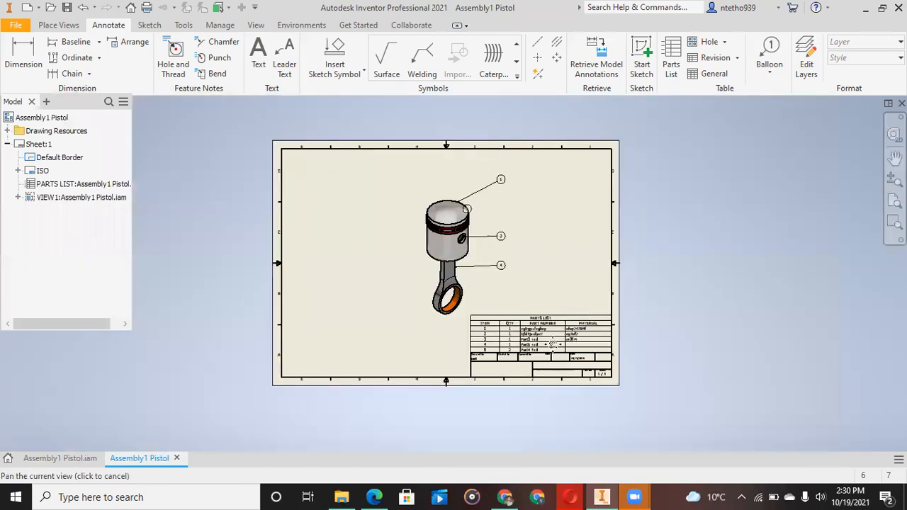
scroll(585, 316, down, 5)
middle_drag(537, 345, 573, 253)
scroll(564, 295, down, 2)
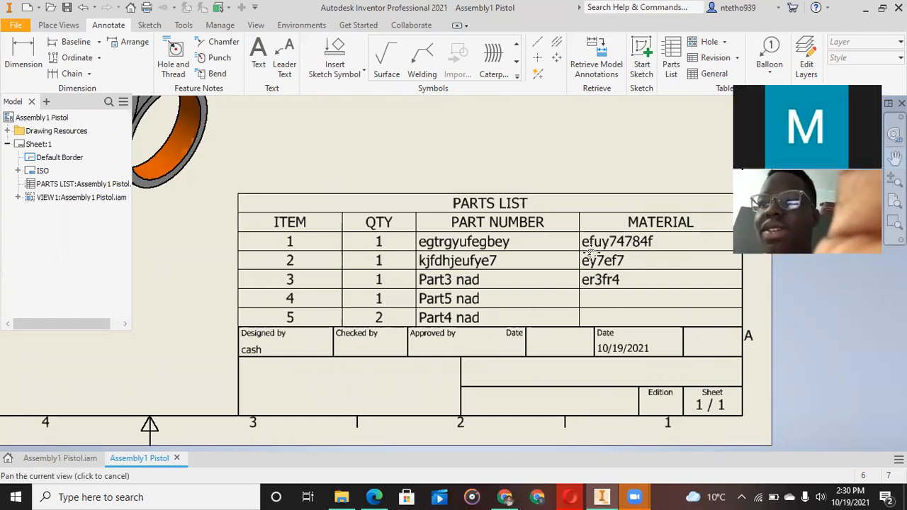
right_click(630, 296)
click(622, 306)
click(622, 306)
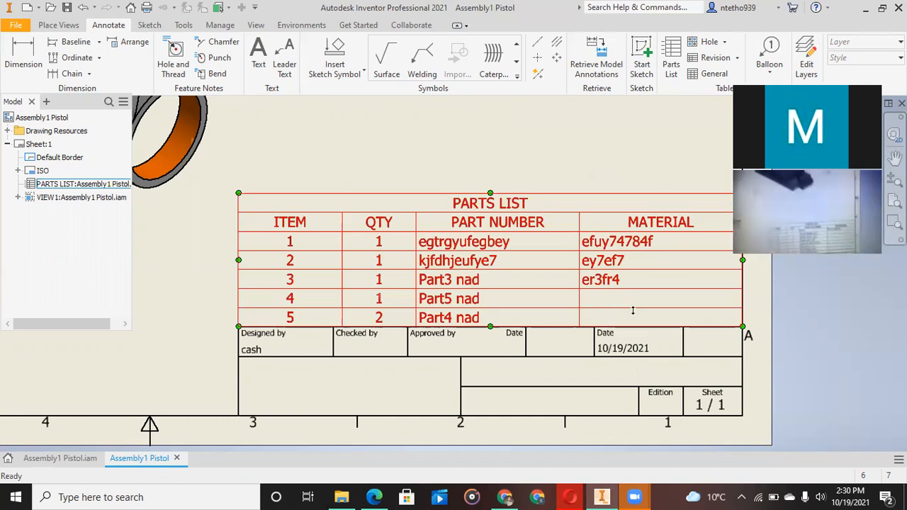
key(Escape)
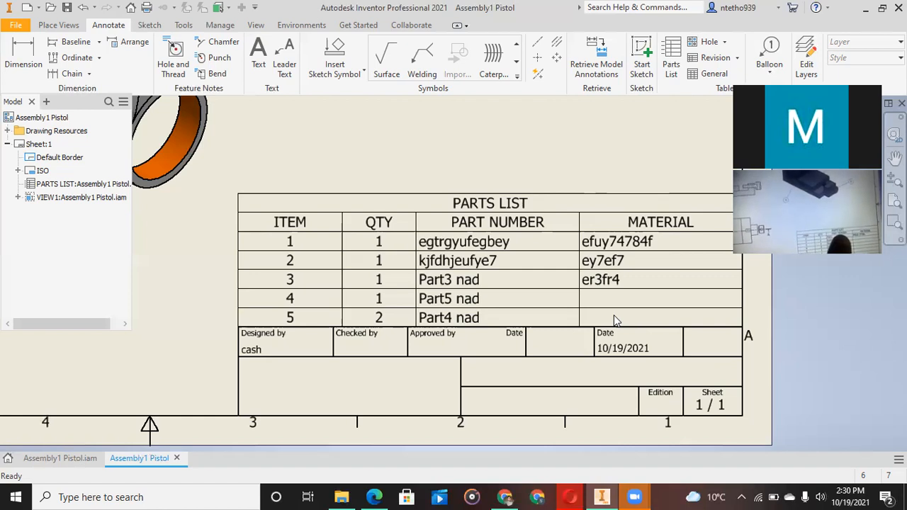
Rename the parts list's PART NUMBER column heading to DESCRIPTION, apply it and close the parts list editor
double_click(615, 321)
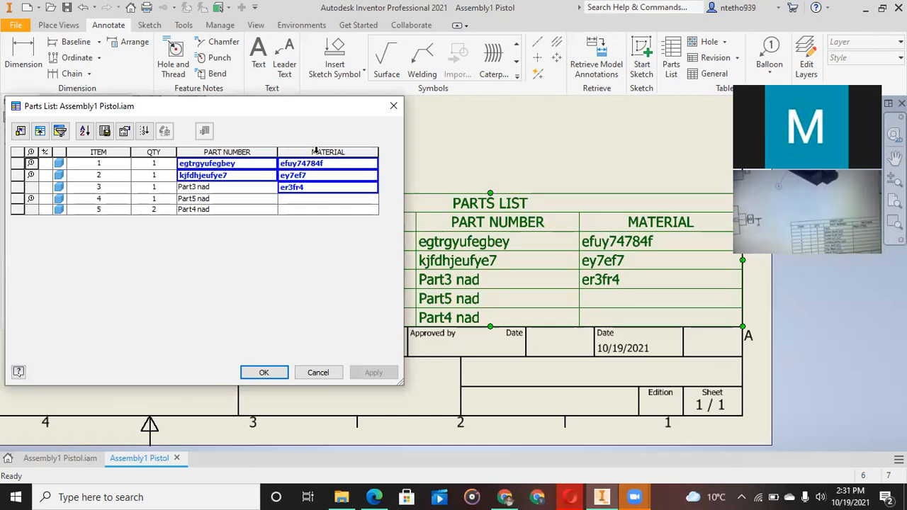
click(256, 153)
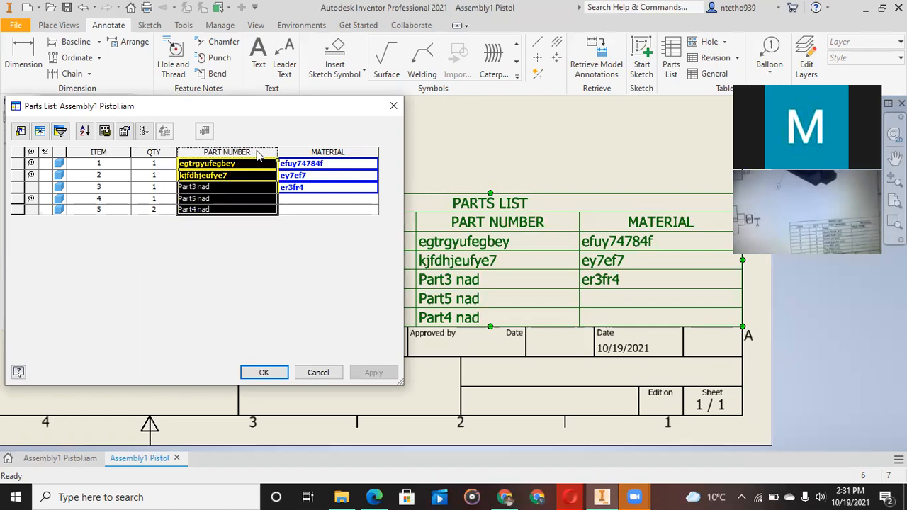
right_click(258, 155)
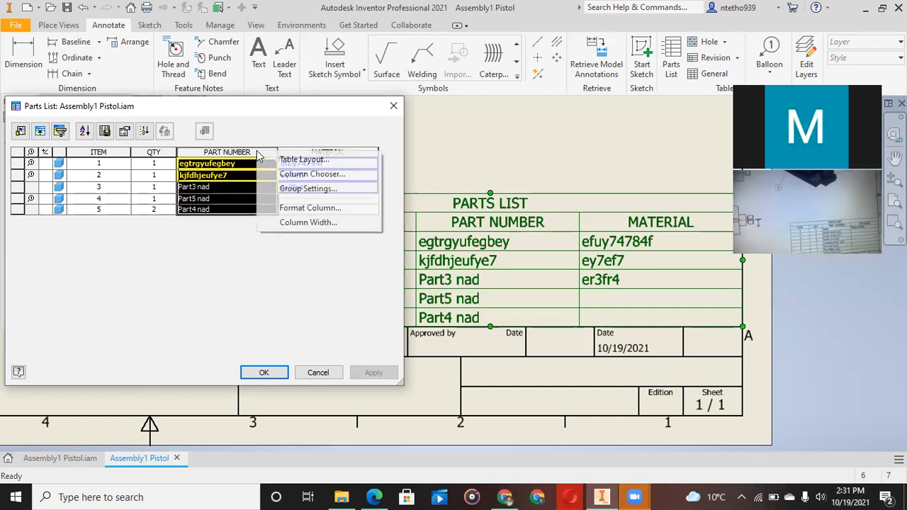
click(321, 207)
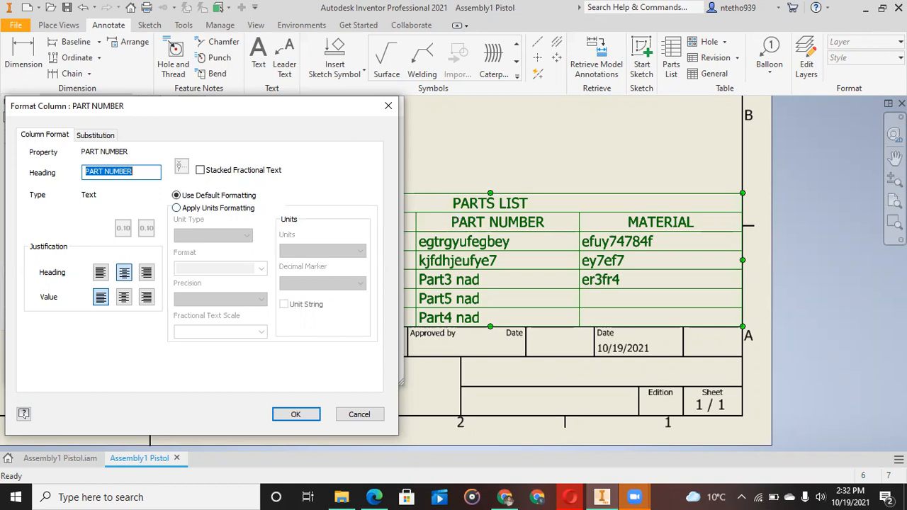
text(DESCRIPTION)
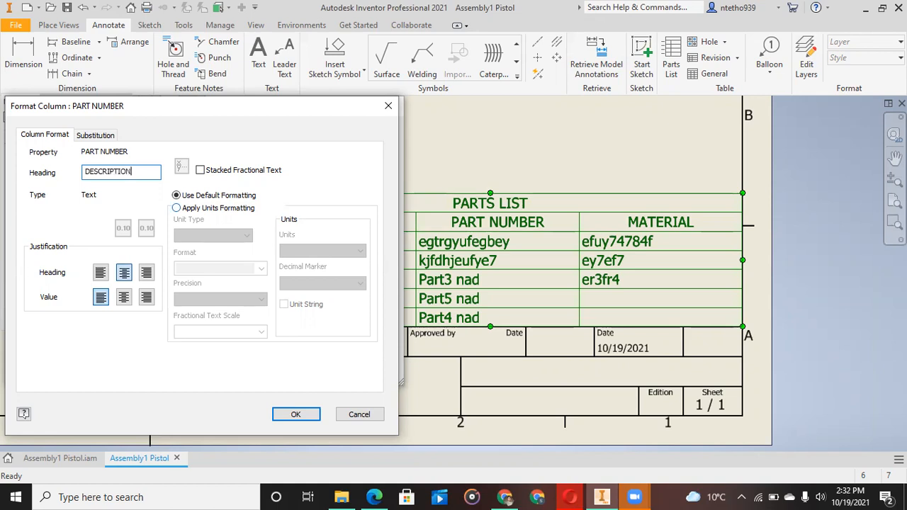
key(Return)
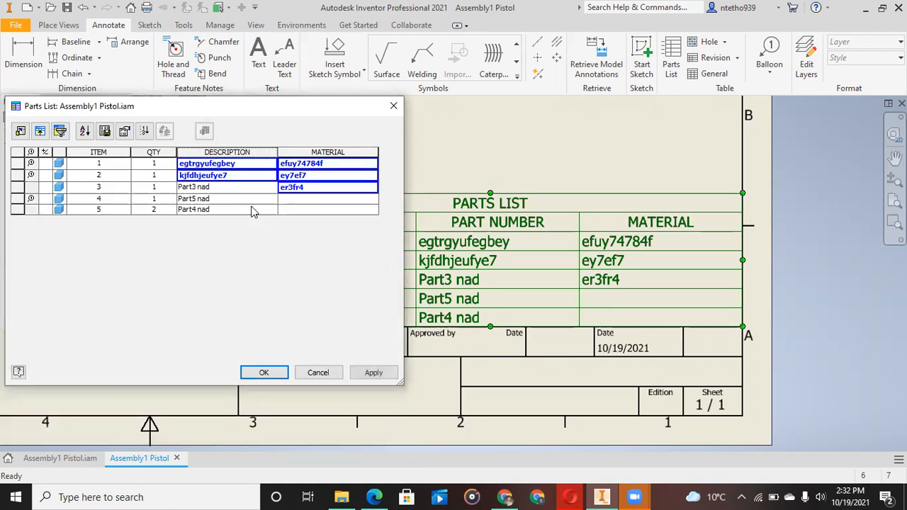
click(376, 374)
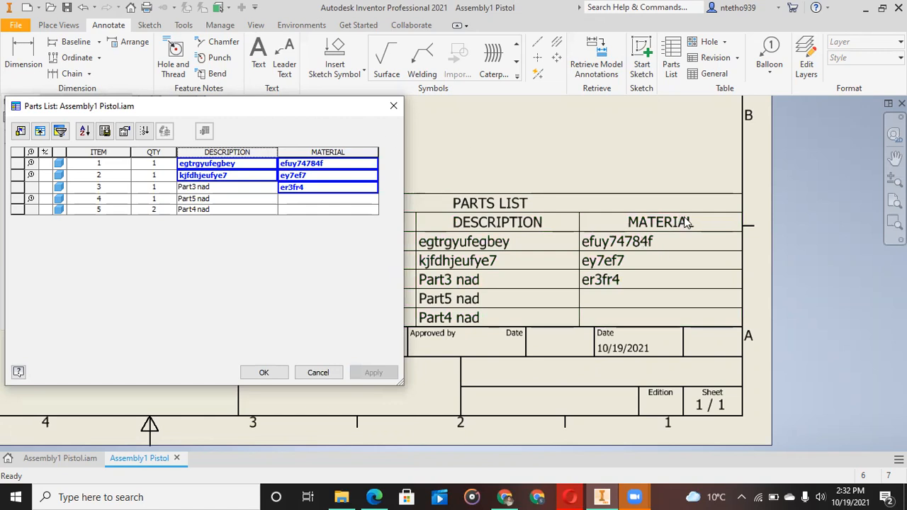
click(393, 105)
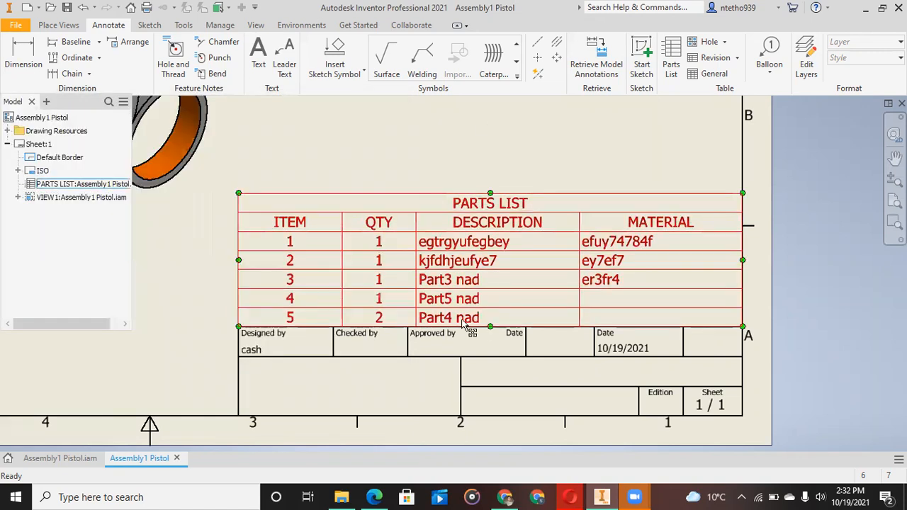
click(485, 138)
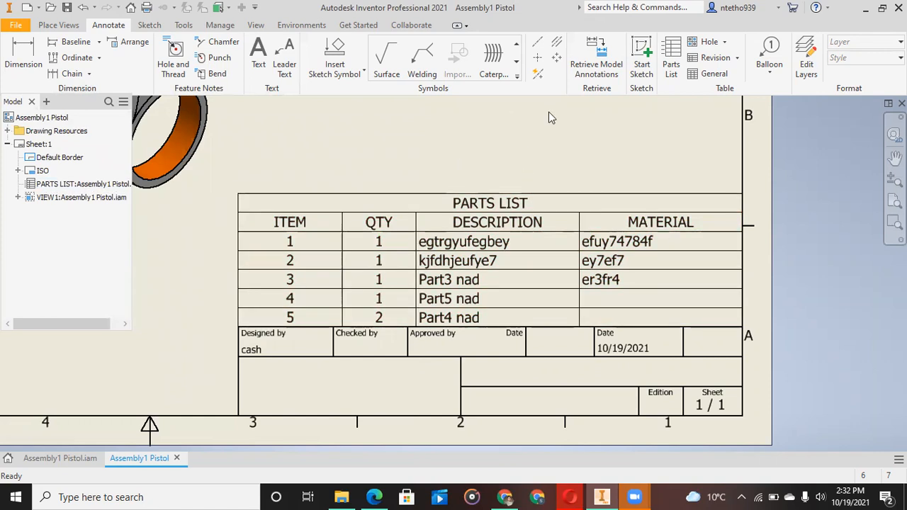